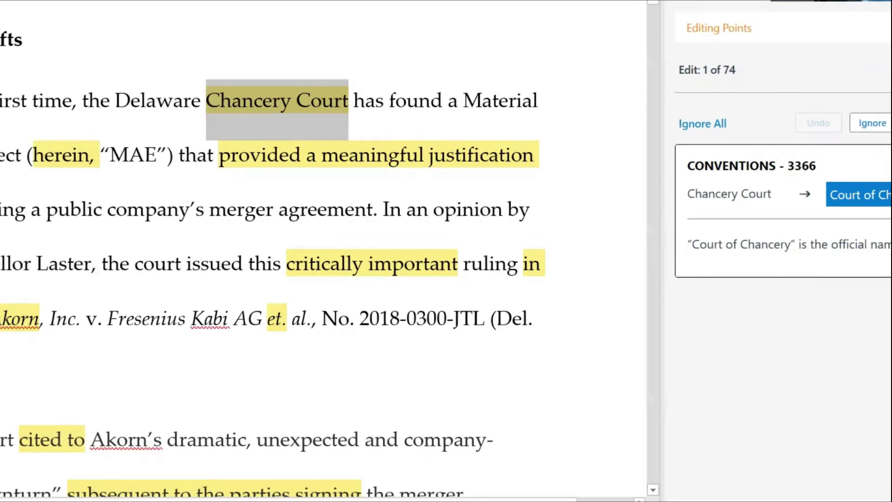
Step: Replace "Chancery Court" with "Court of Chancery", cut "herein," and replace "provided a meaningful justification for" with "justified" in the first paragraph
click(859, 194)
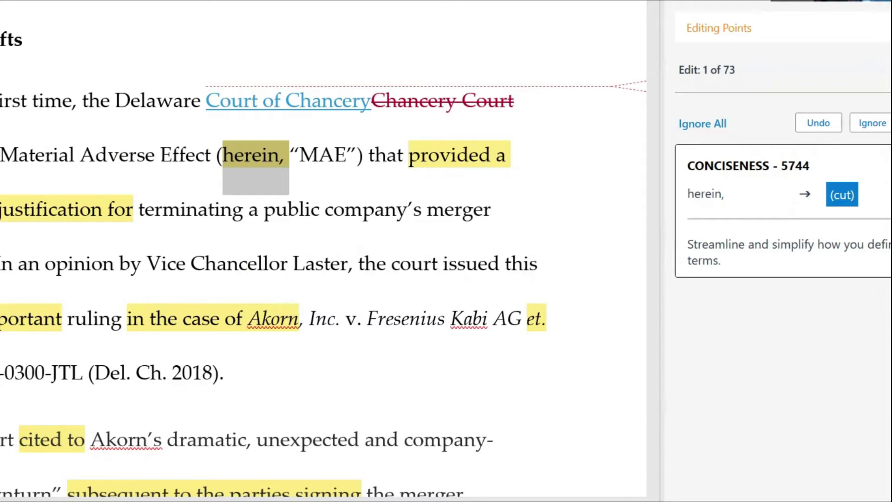
key(Return)
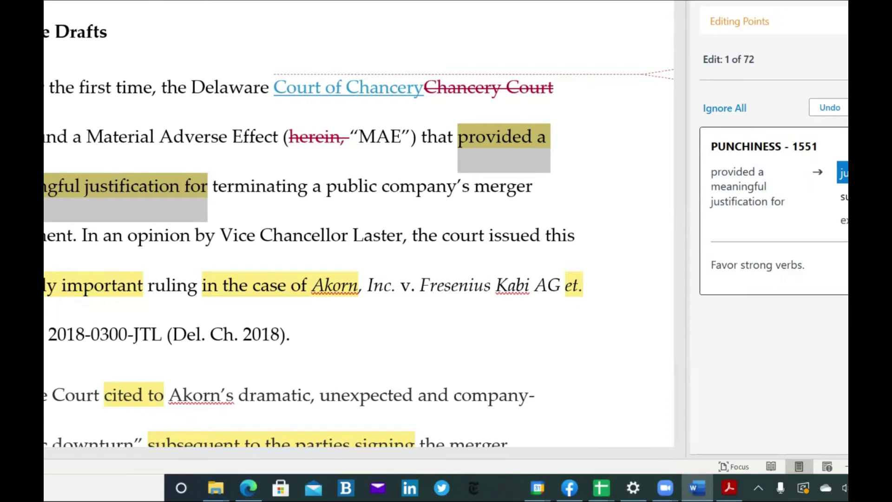
click(843, 172)
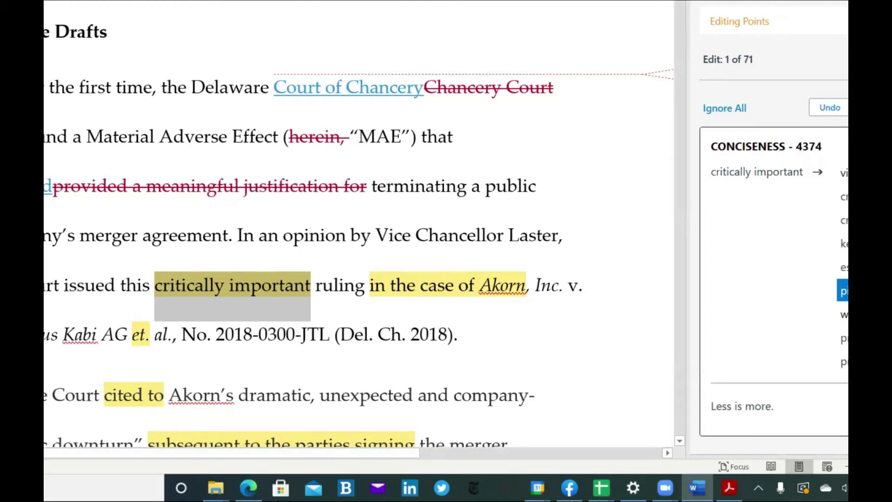
Step: Replace "critically important" with "pivotal", "in the case of Akorn" with "in Akorn", and "et." with "et" through the suggested edits
click(843, 292)
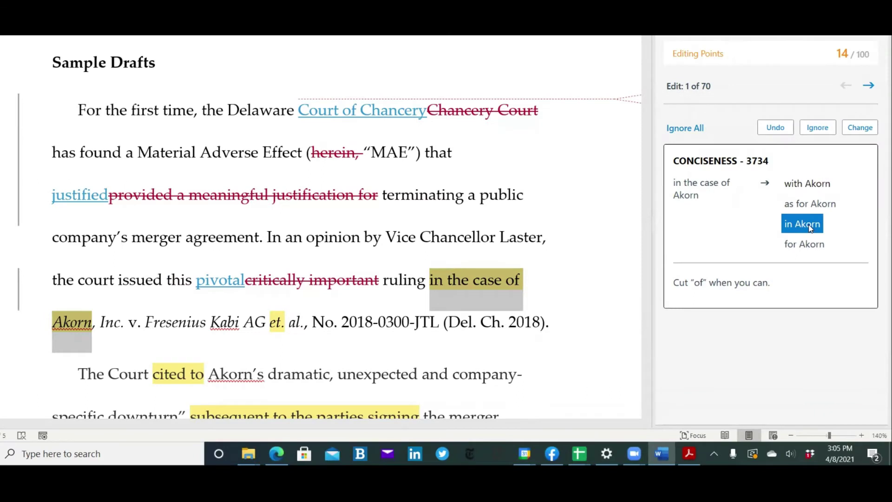
click(810, 227)
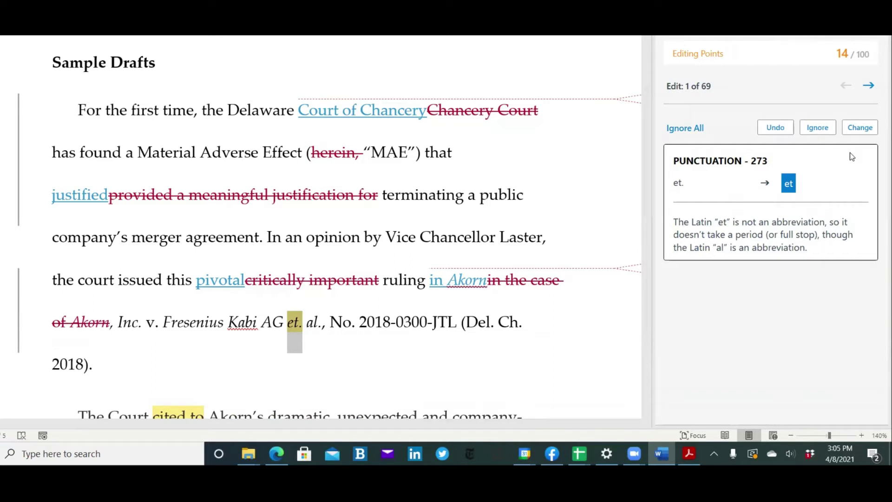
click(859, 129)
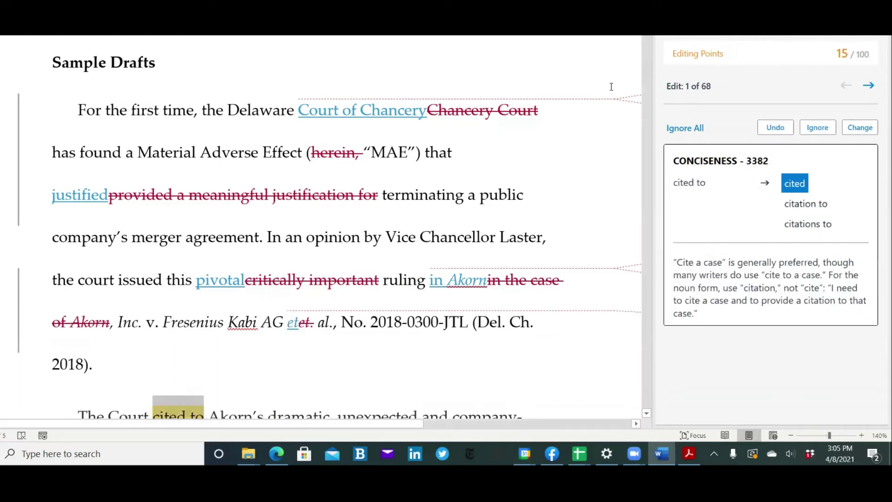
Step: Replace "cited to" with "cited" and "subsequent to the parties signing" with "after signing" in the second paragraph
scroll(644, 39, down, 3)
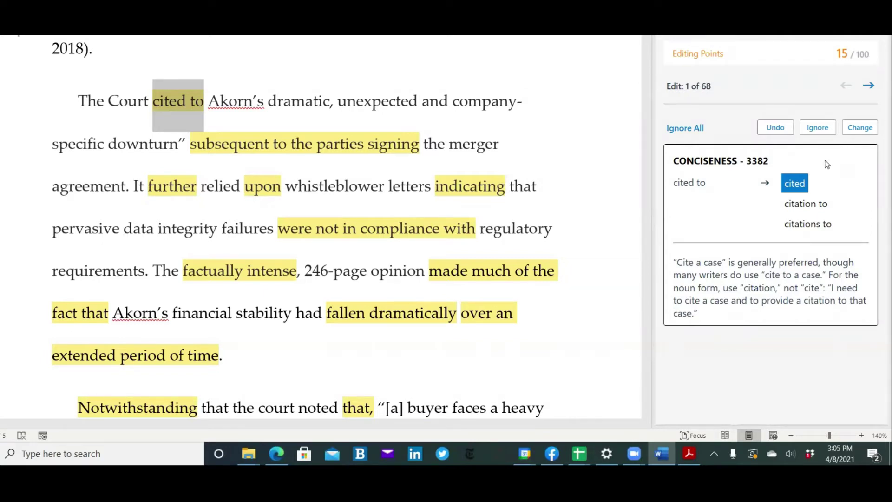
click(795, 184)
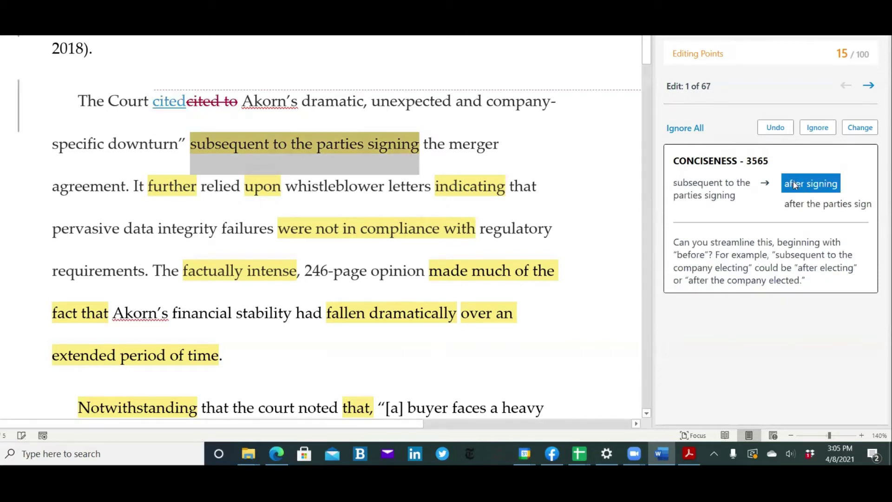
click(794, 184)
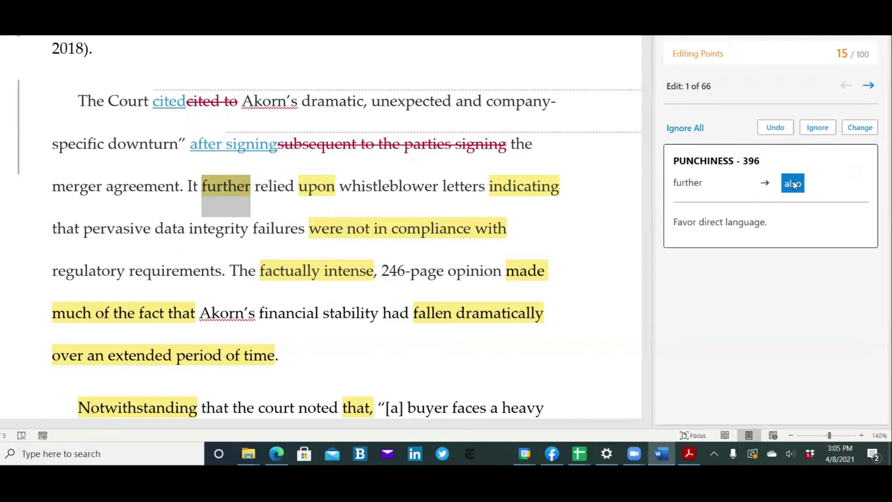
Step: Accept the suggestions changing "further" to "also", "upon" to "on", and "indicating" to "revealing"
click(867, 130)
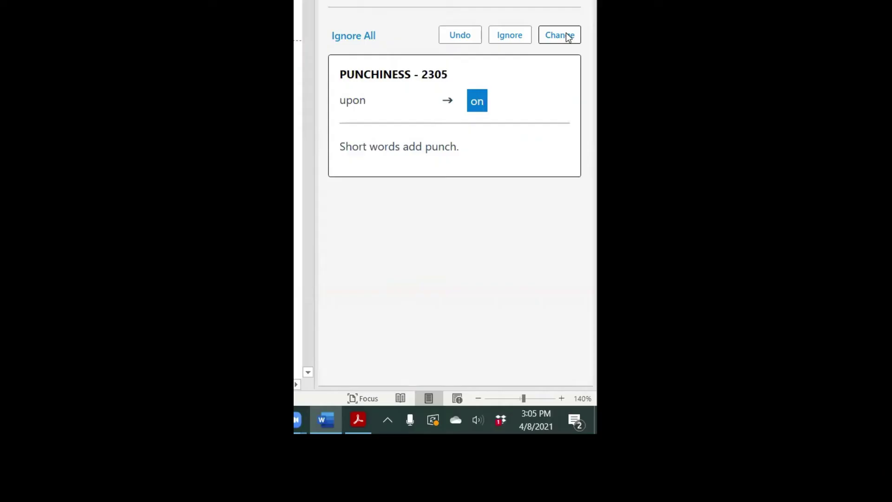
click(867, 130)
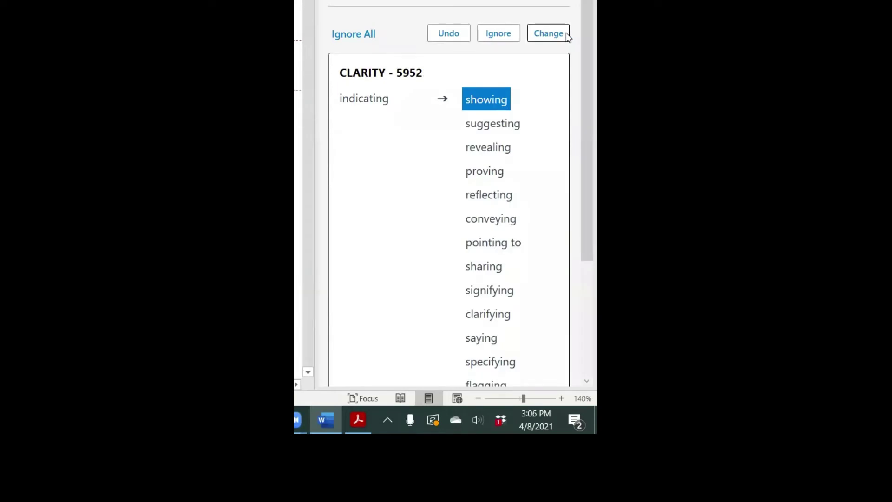
drag(579, 187, 579, 245)
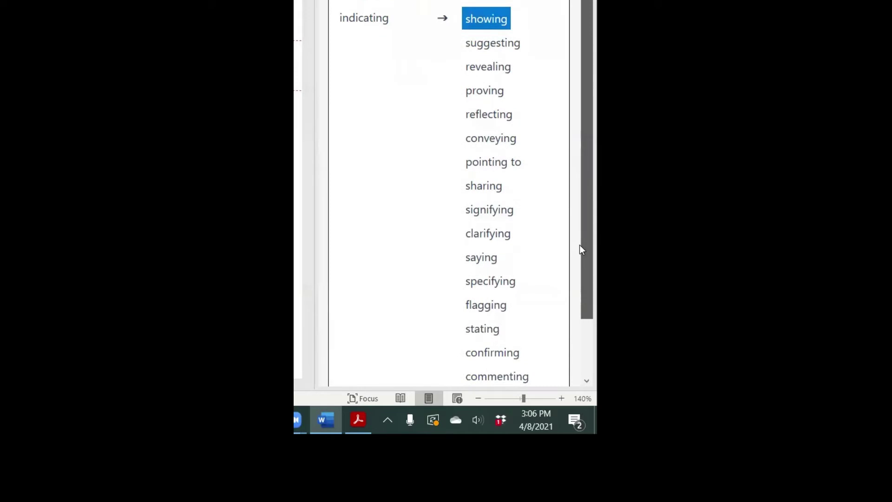
drag(579, 244, 579, 273)
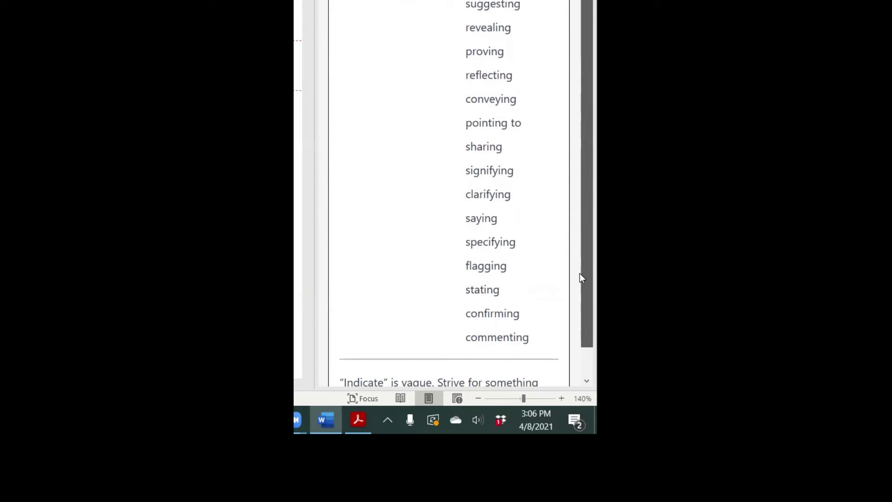
drag(579, 273, 579, 273)
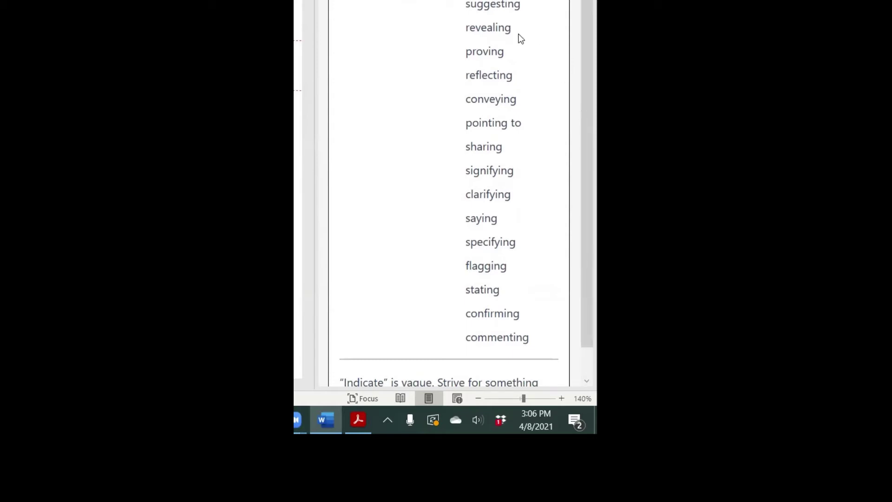
click(492, 26)
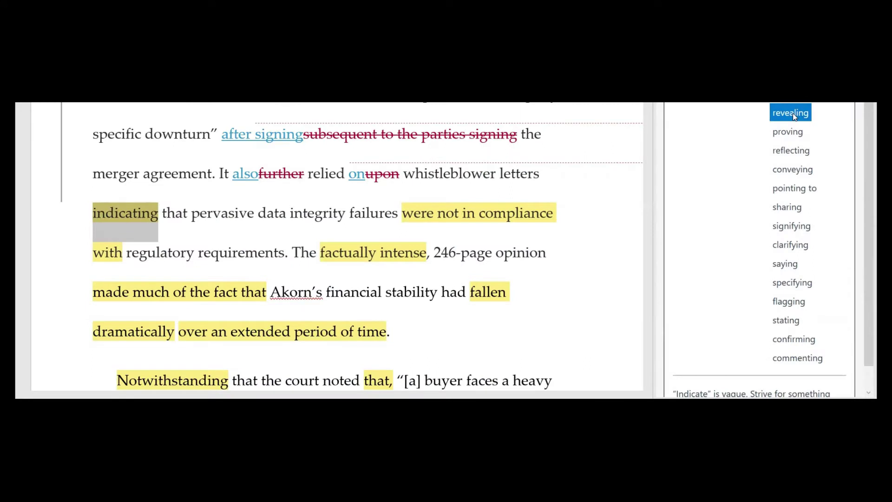
click(492, 28)
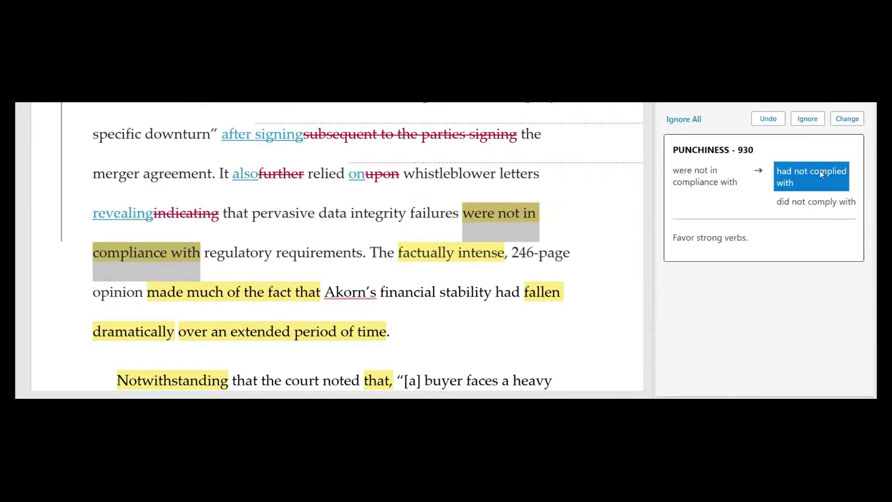
Step: Replace "were not in compliance with" with "did not comply with" and "factually intense" with "fact-intensive"
click(820, 204)
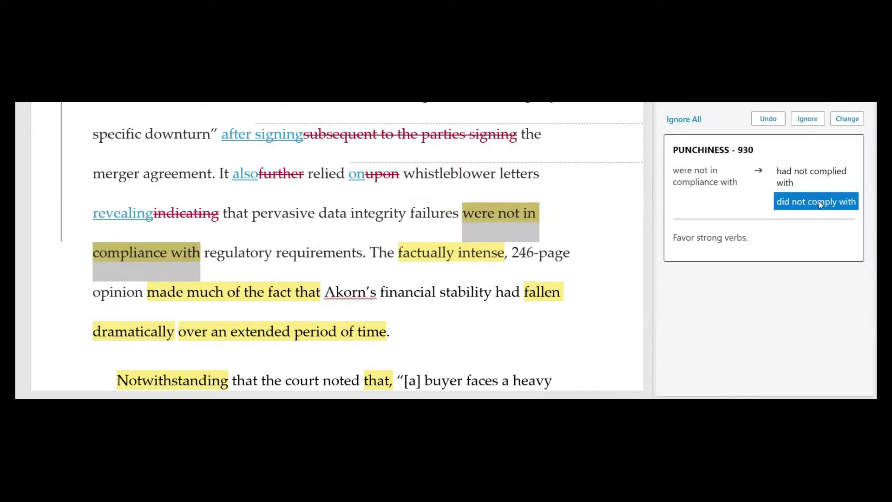
click(820, 204)
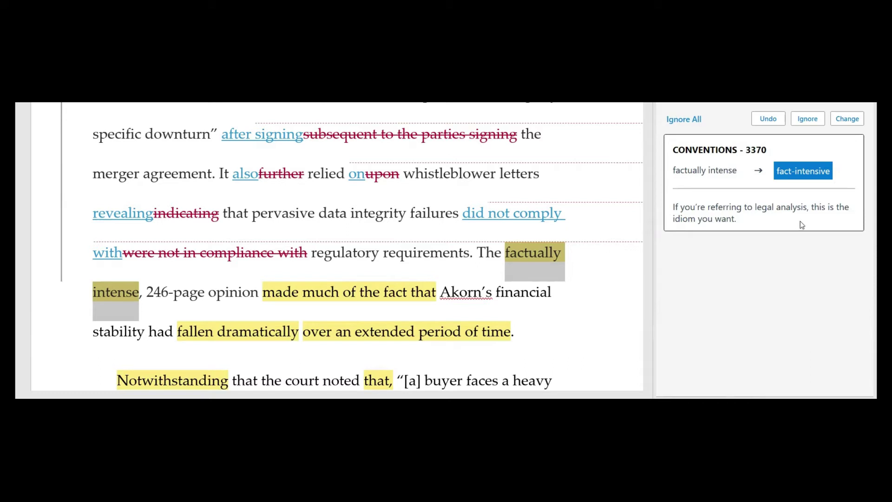
click(811, 172)
Step: Replace "made much of the fact that" with "insisted that", "fallen dramatically" with "plummeted", and "over an extended period of time" with "for a long time"
click(811, 171)
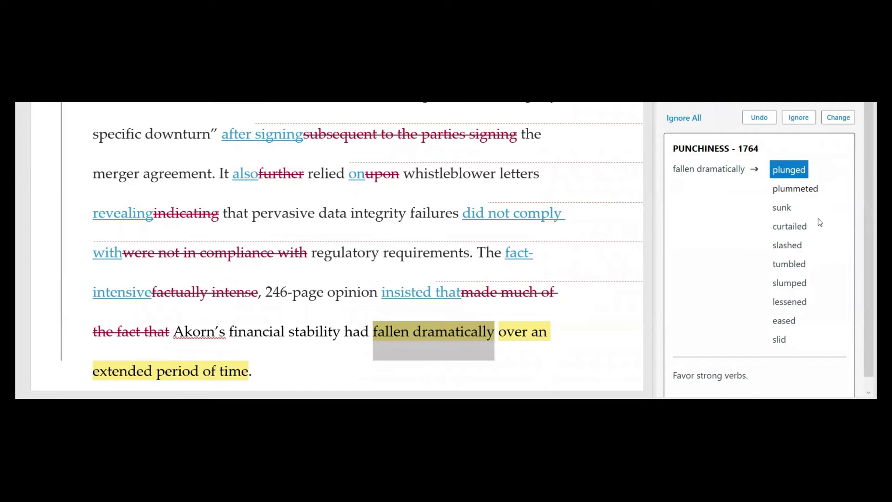
double_click(795, 191)
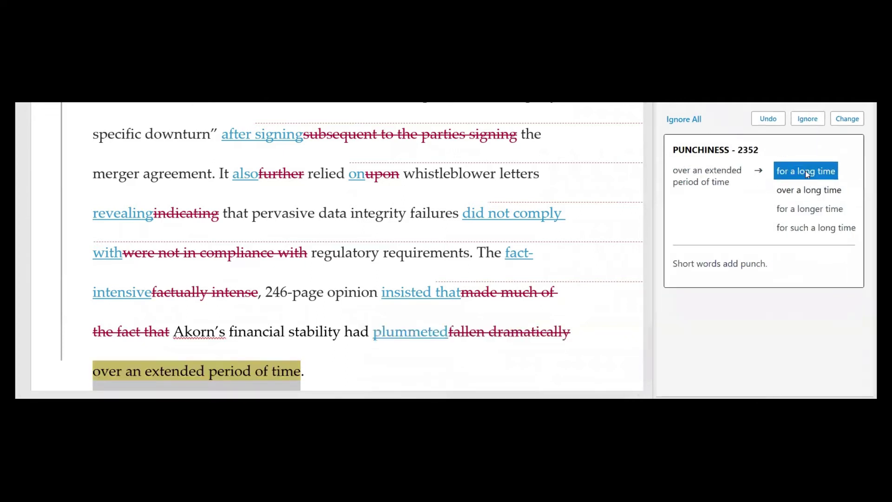
double_click(808, 172)
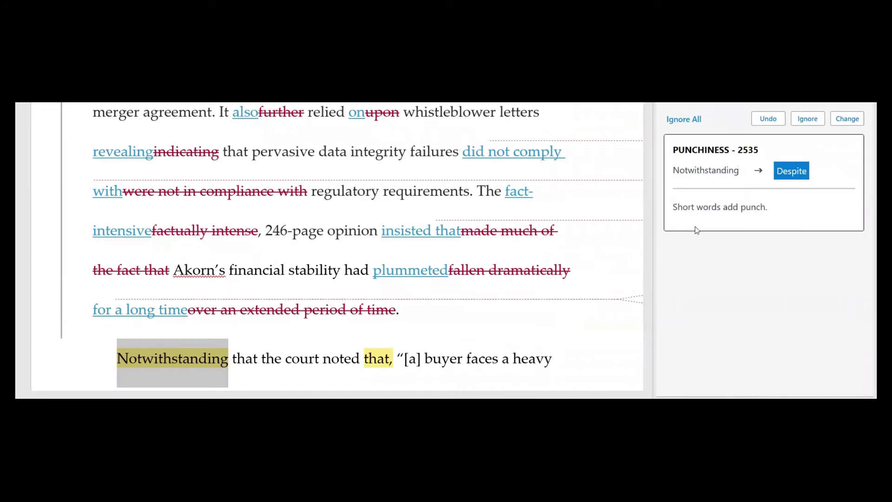
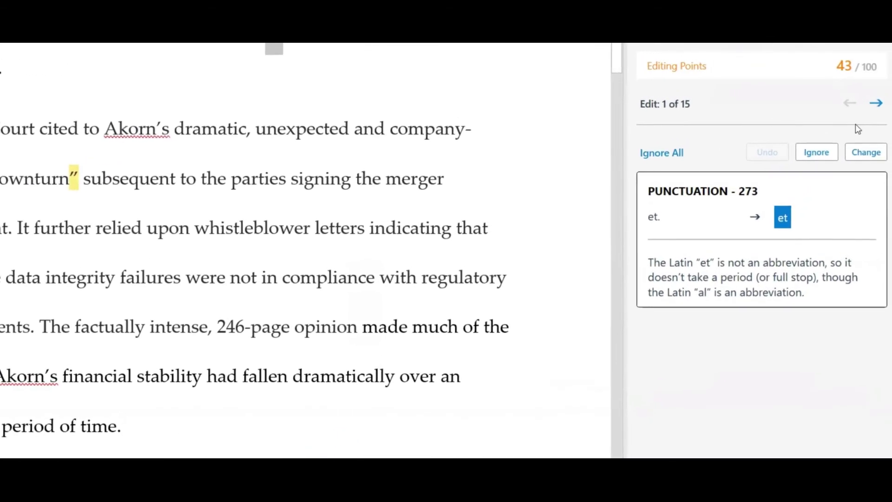
Step: Accept the proofing corrections changing "et." to "et", "that," to "that", and "froth" to "forth"
click(868, 161)
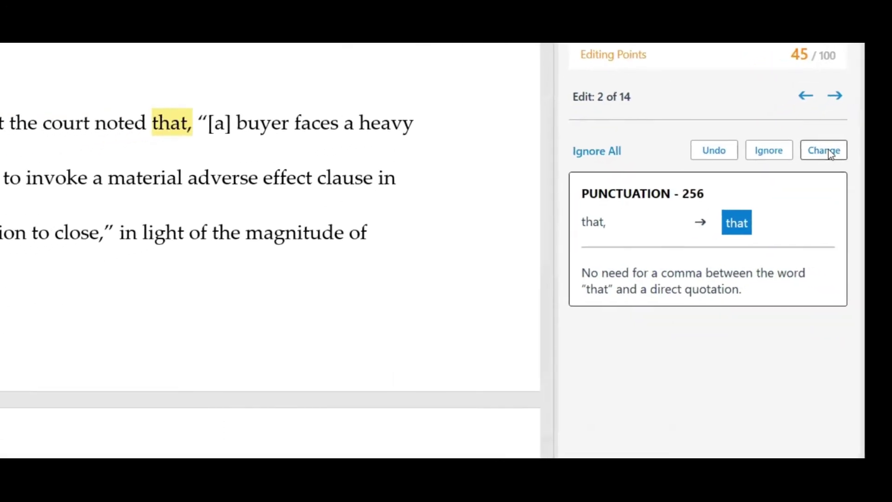
click(829, 150)
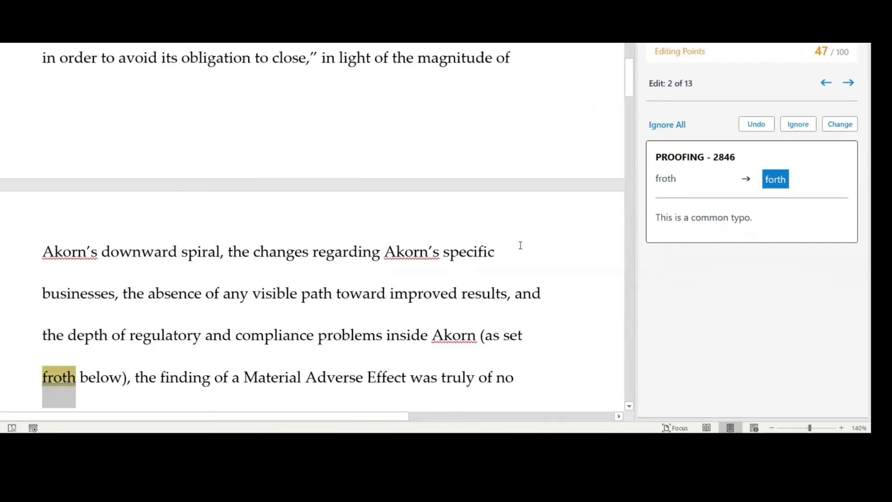
click(841, 124)
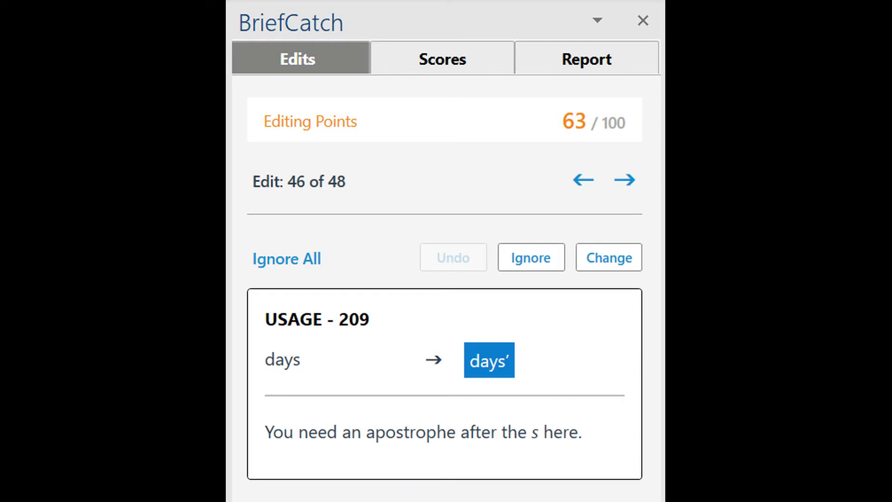
Step: View the document's writing scores and its report
click(442, 61)
click(587, 57)
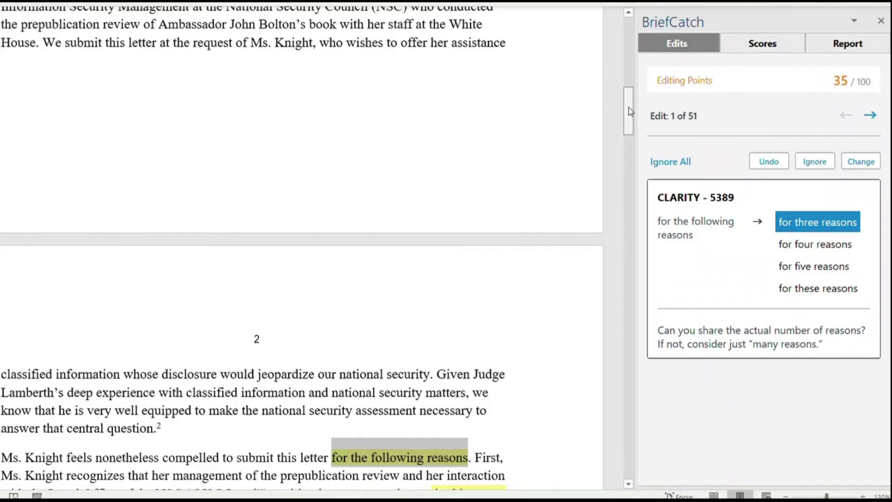
Step: In the letter, replace "for the following reasons" with "for four reasons", cut "in this matter", and replace "absence" with "lack"
scroll(630, 111, down, 7)
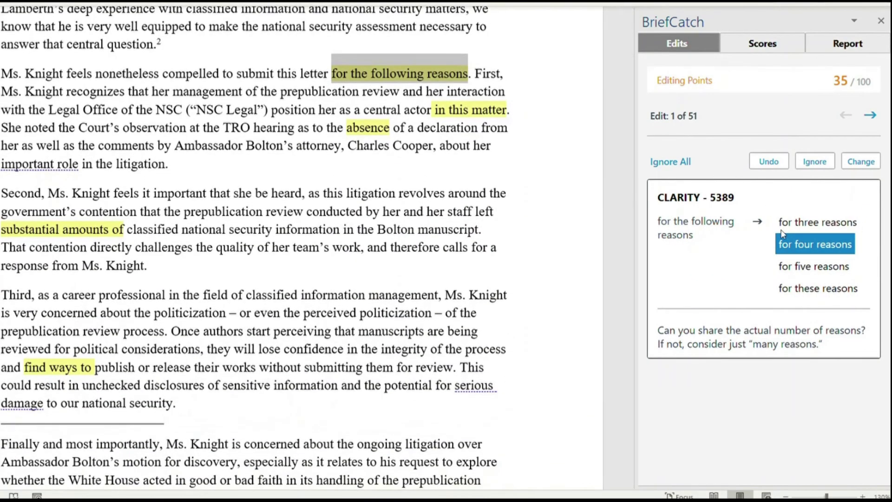
click(788, 234)
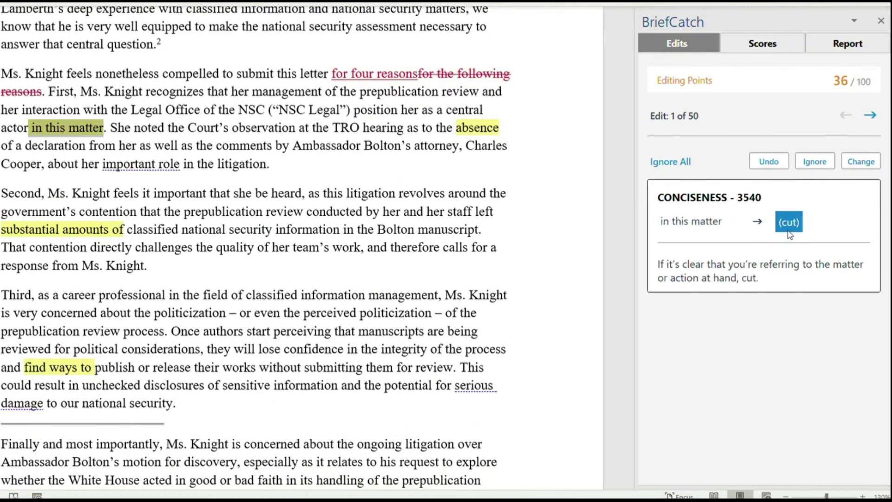
click(857, 164)
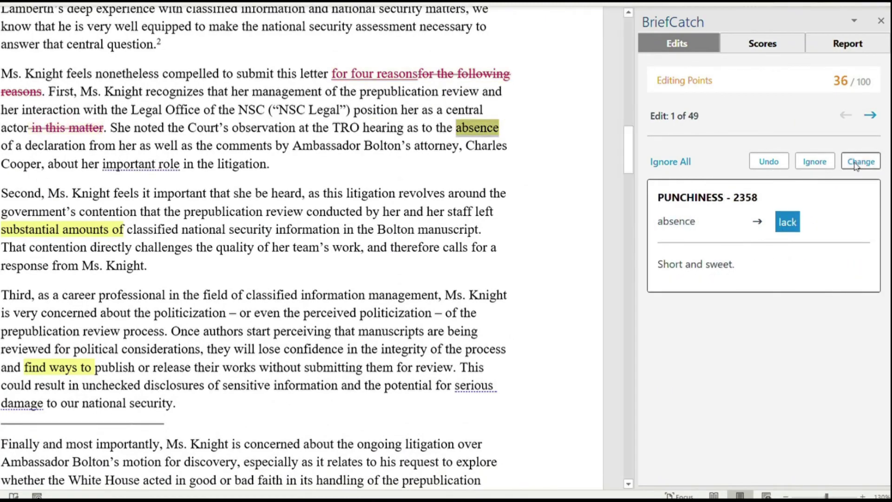
click(857, 163)
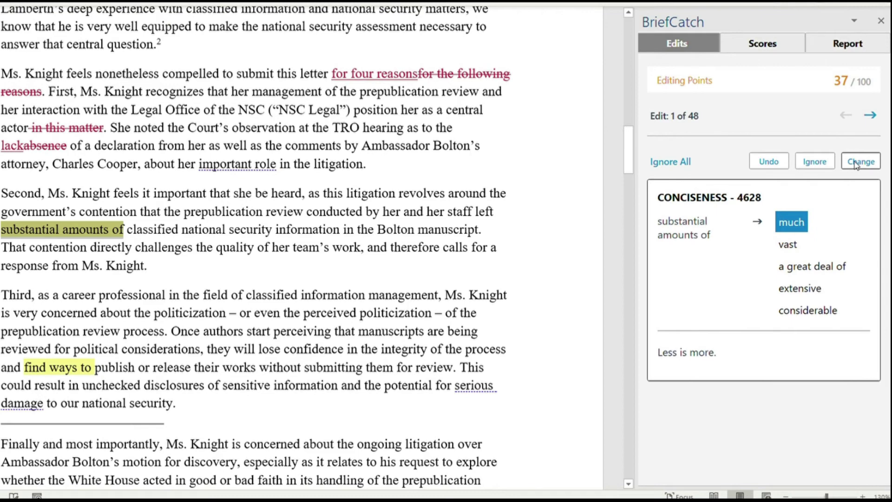
Step: Replace "substantial amounts of" with "extensive", cut "find ways to", and replace "be at odds with" with "conflict with"
click(813, 287)
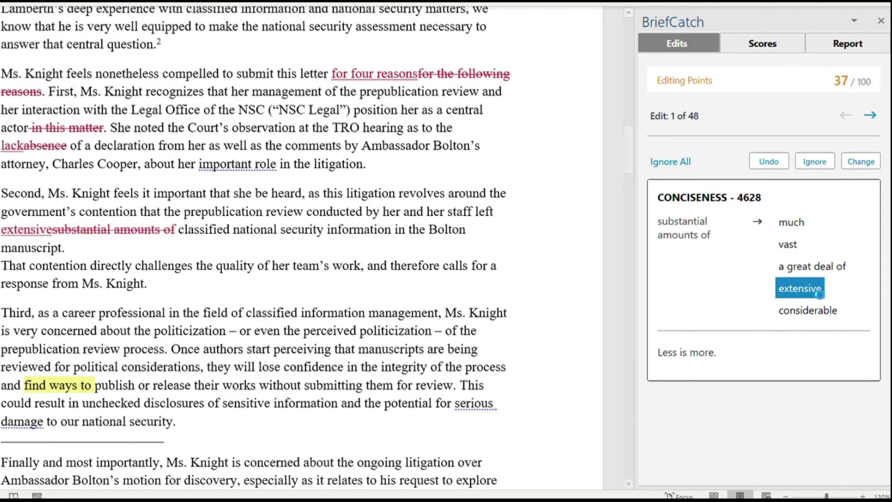
drag(629, 134, 625, 171)
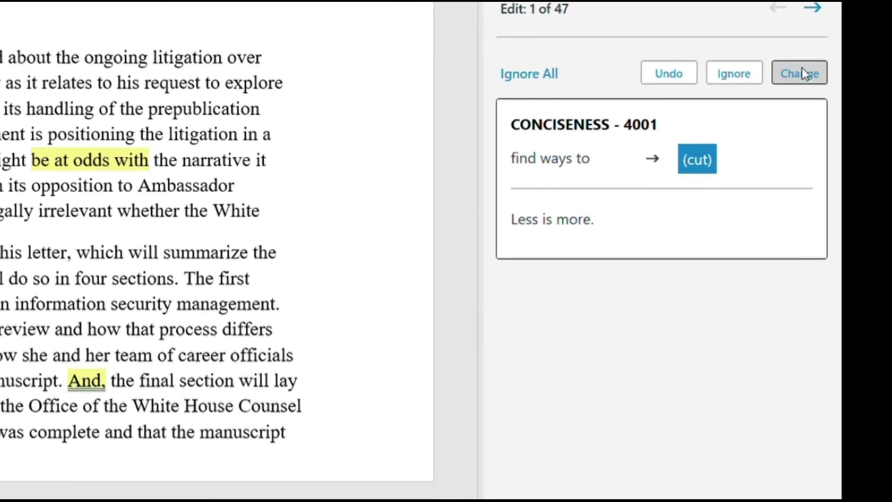
click(862, 161)
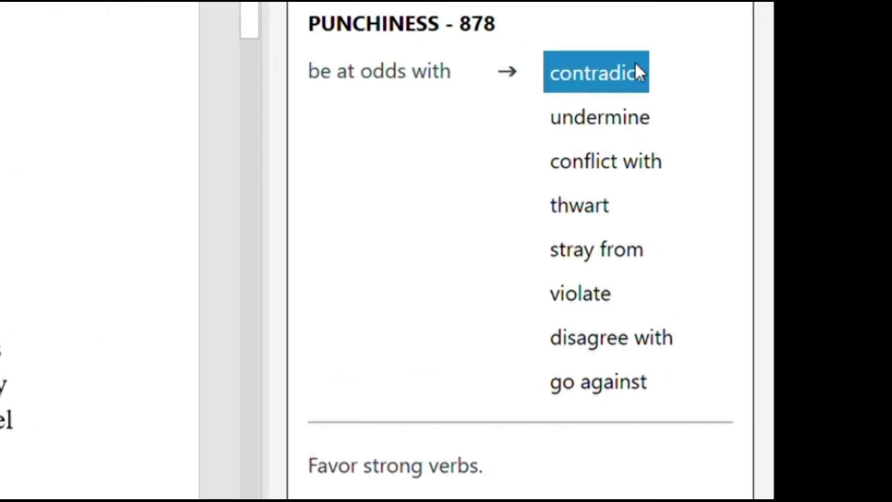
click(609, 167)
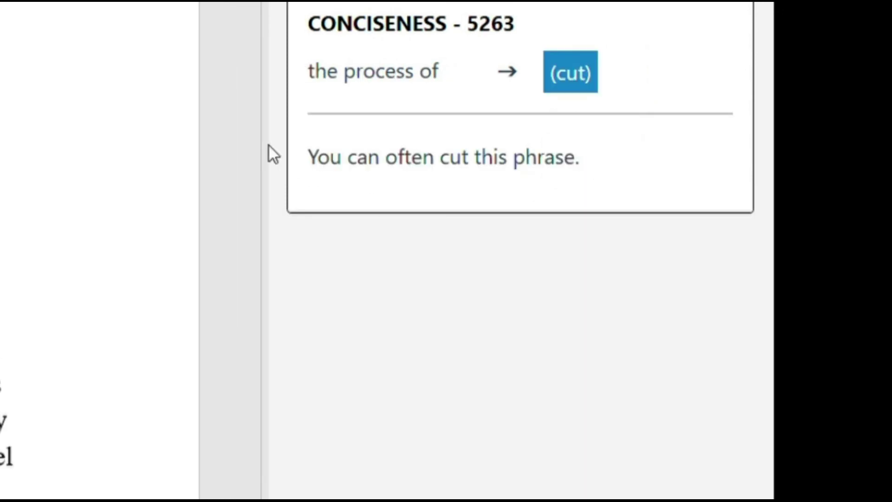
scroll(100, 251, down, 5)
scroll(244, 4, down, 3)
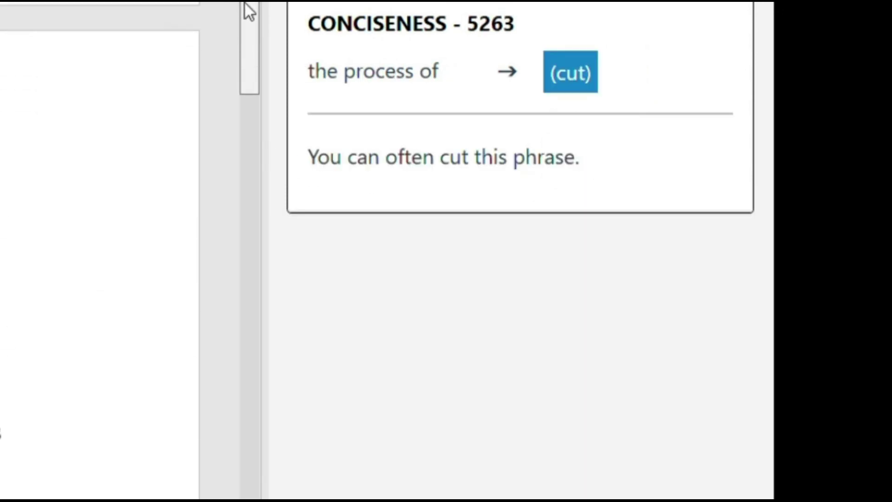
Step: Accept the edits cutting "the process of", dropping the comma after "And", and hyphenating "work-product" in the letter
scroll(100, 251, down, 2)
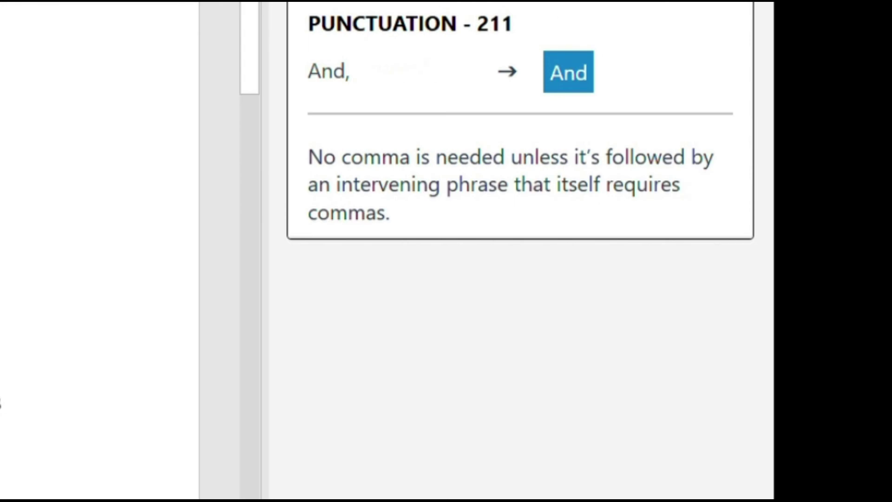
scroll(100, 251, down, 2)
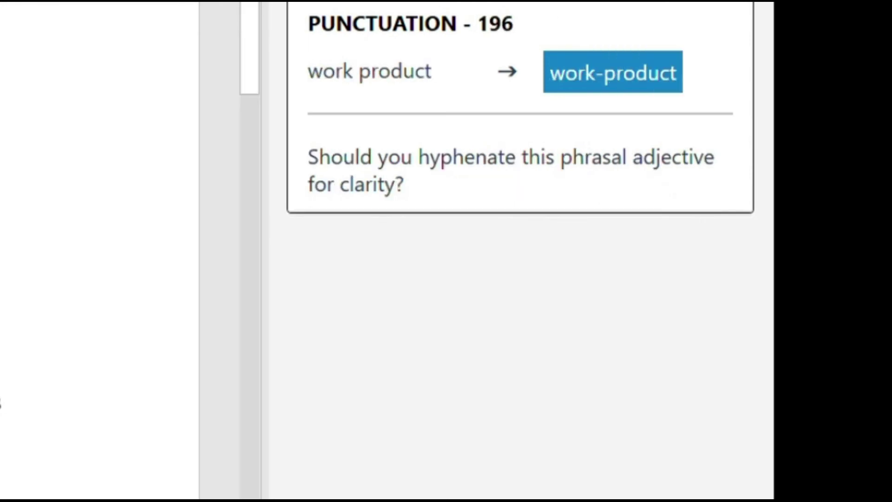
drag(237, 63, 247, 132)
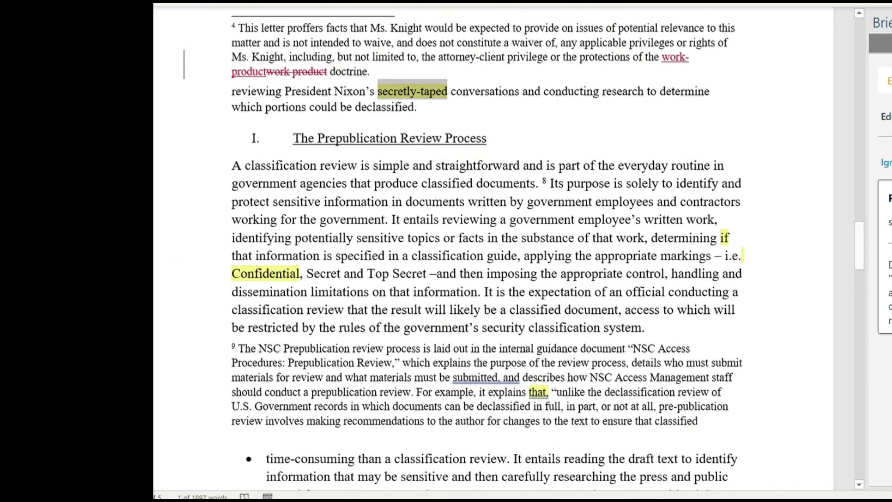
Step: Replace "secretly-taped" with "secretly taped" and "if" with "whether", and add a comma between "i.e." and "Confidential"
key(Return)
key(Return)
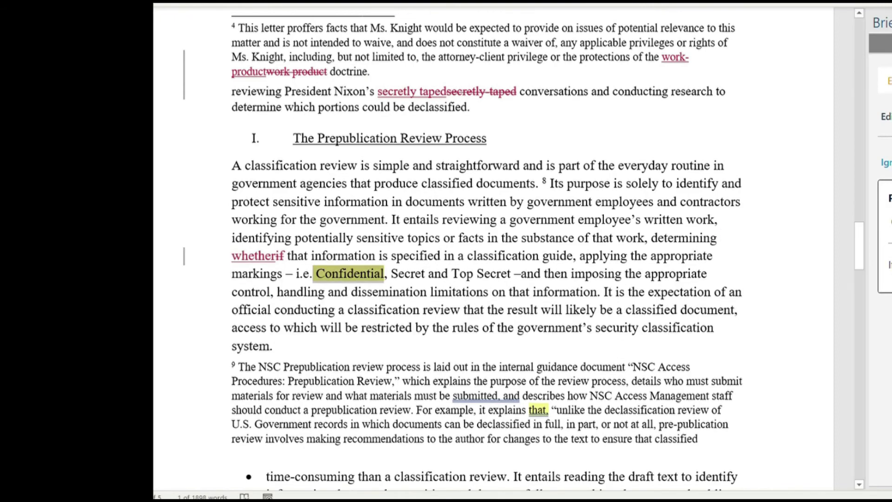
key(Return)
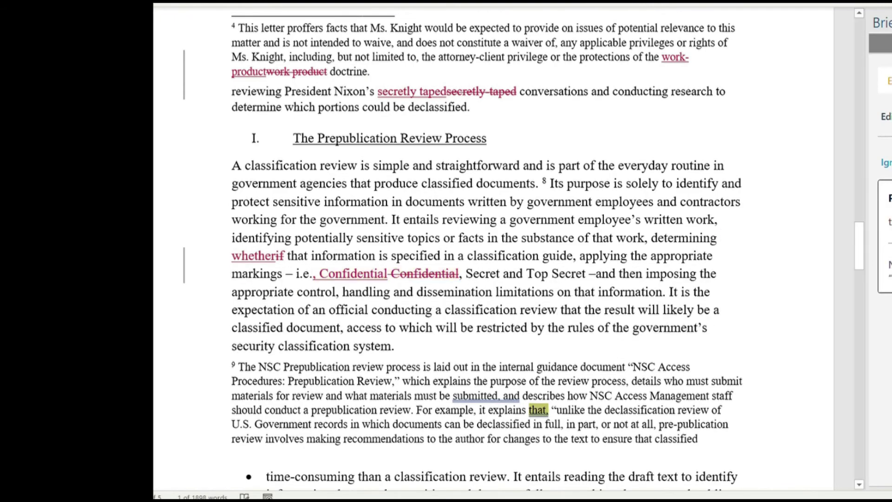
Step: Remove the comma after "that" in footnote 9, unhyphenate "highly protected", and replace "that that" with "that the" in the bulleted paragraph
drag(856, 249, 856, 276)
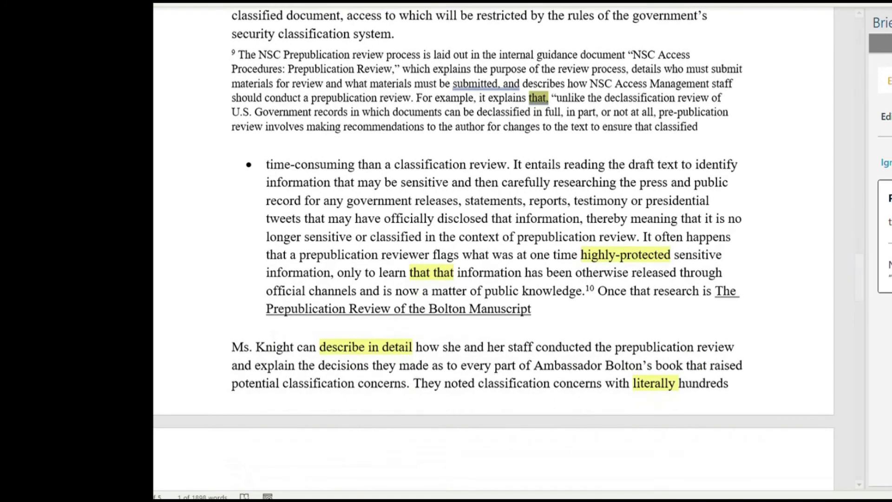
key(Return)
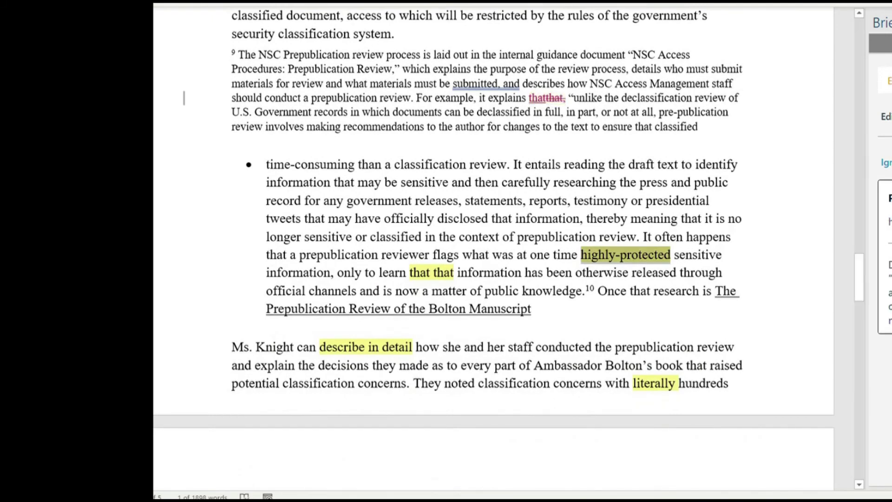
key(Return)
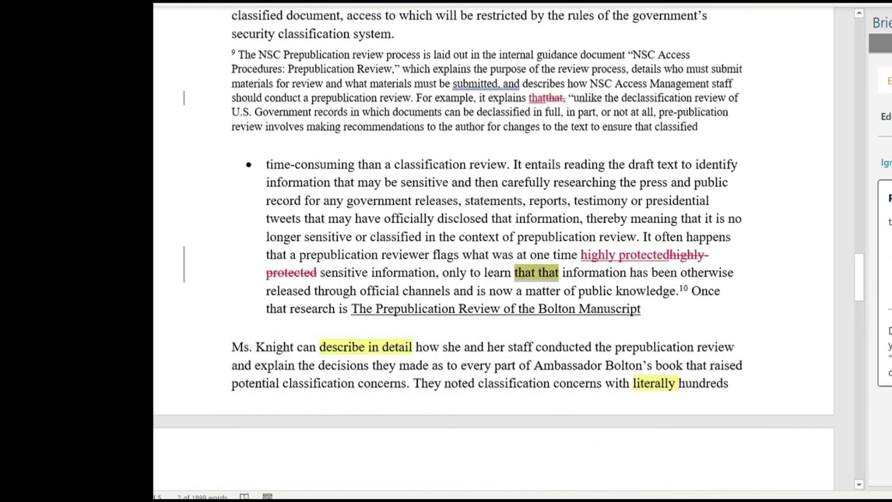
key(Return)
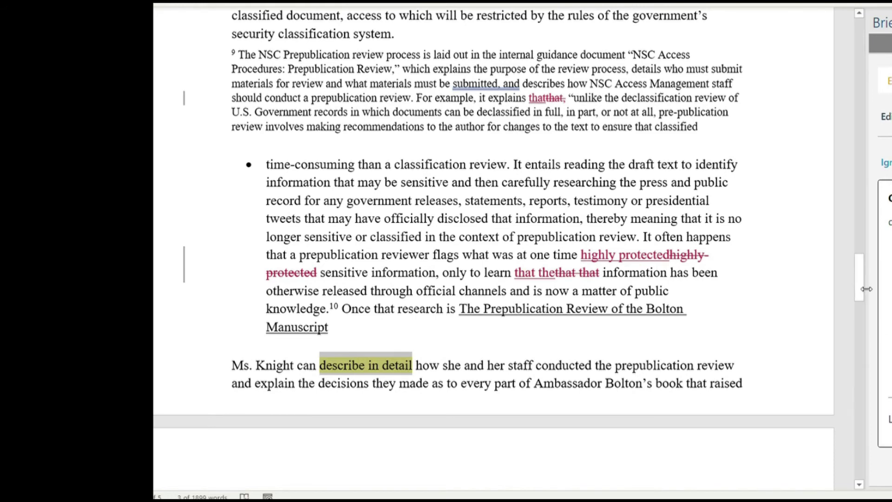
Step: Replace "describe in detail" with "explain" and "the entirety of the manuscript" with "the entire manuscript", and cut "a total of"
drag(859, 292, 858, 327)
key(Return)
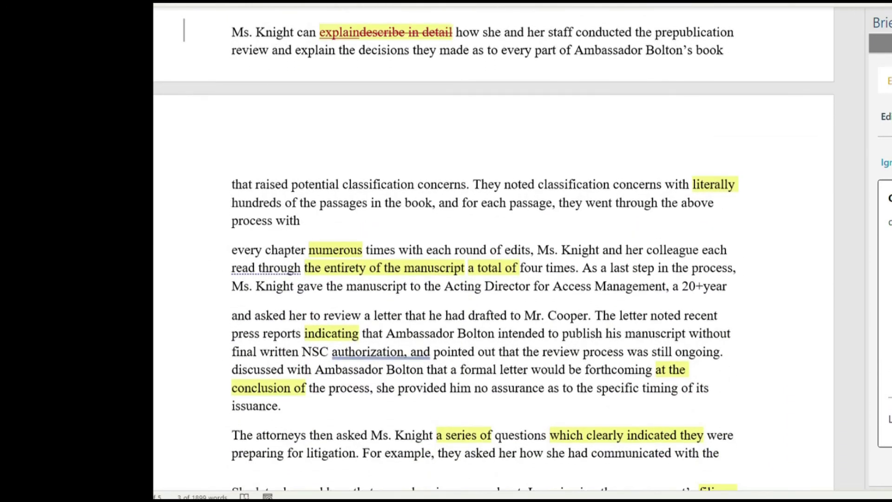
key(Return)
click(759, 229)
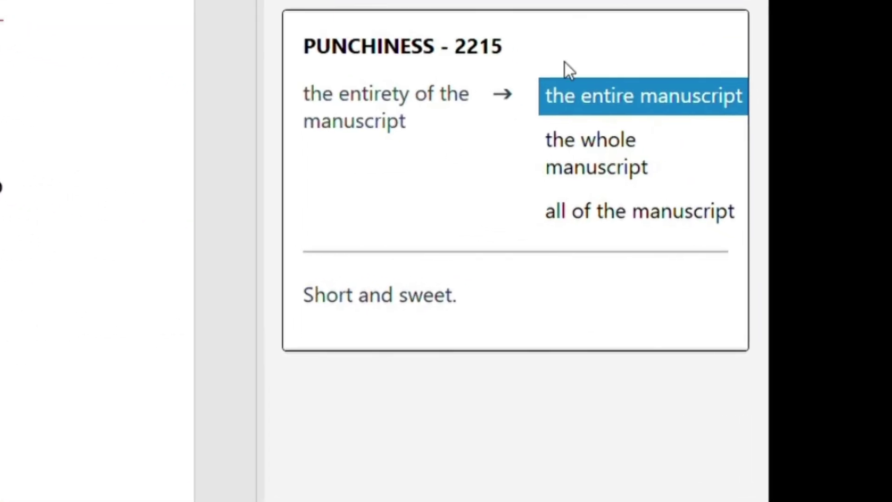
click(655, 88)
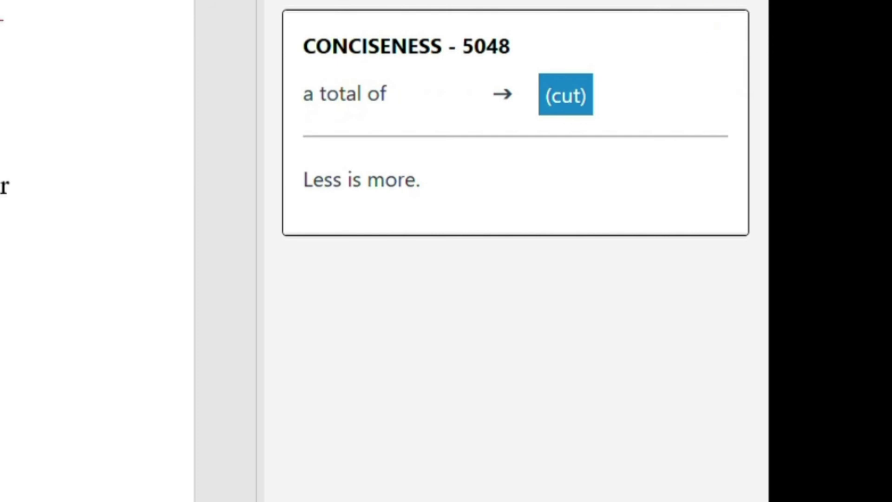
key(Return)
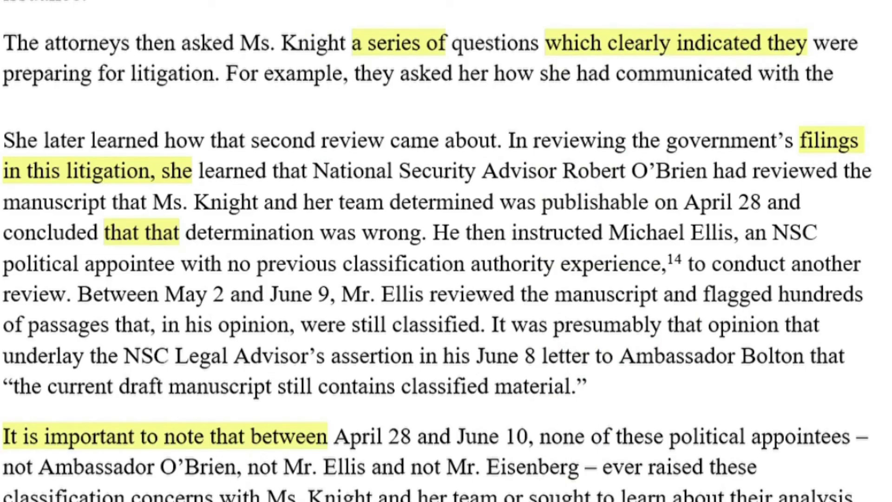
Step: Change the flagged phrases about the attorneys' questions and second review to "several", "which made clear they", "filings, she", and "that the"
key(Return)
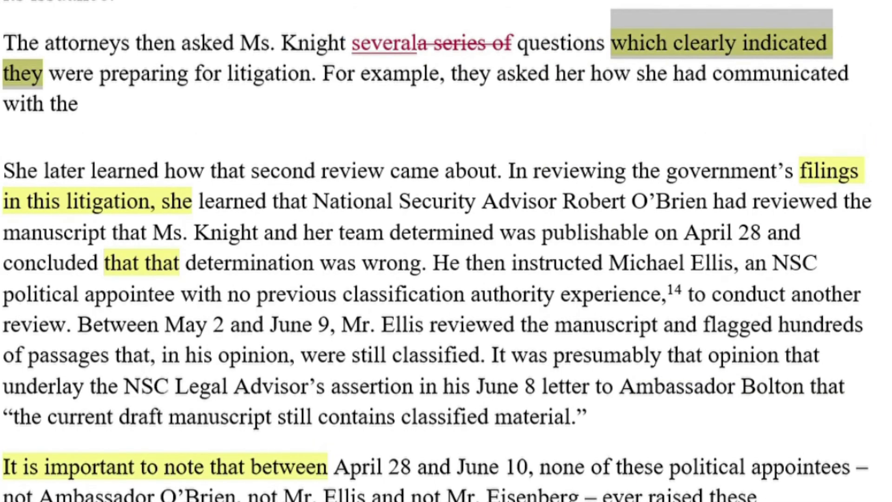
key(Return)
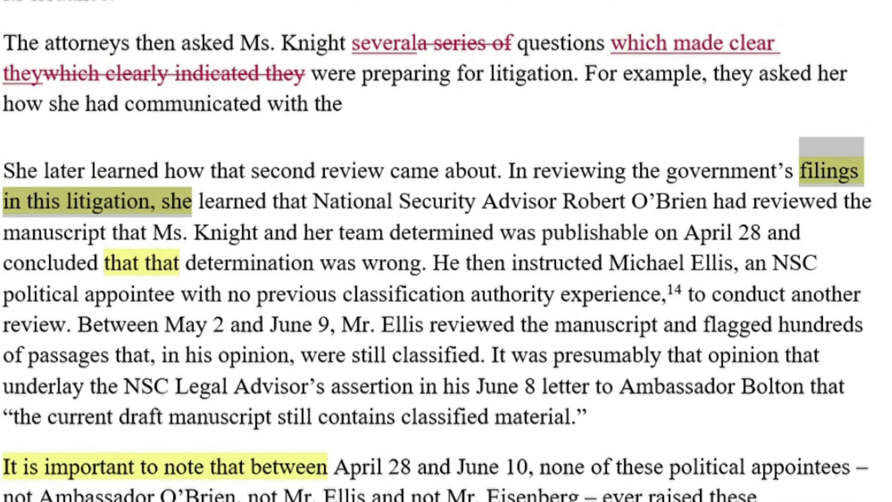
key(Return)
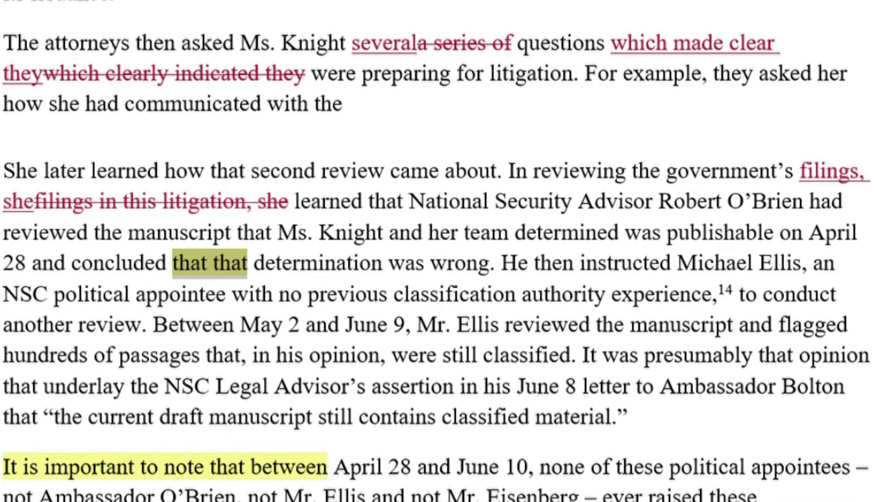
key(Return)
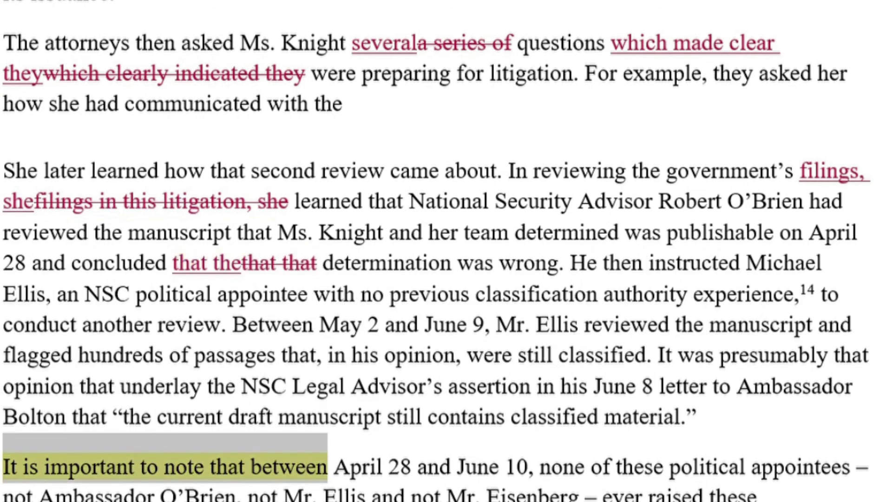
Step: In the West Wing meeting paragraph, replace "following" with "next" and "a series of" with "several", and cut "that were"
key(Return)
key(Return)
key(Return)
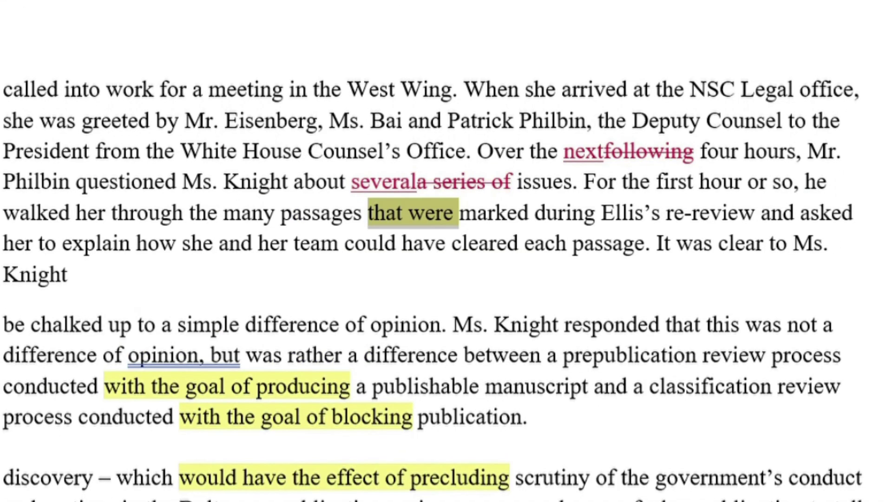
key(Return)
Step: Shorten the two "with the goal of" phrases to "to produce" and "to block", and change "would have the effect of precluding" to "would essentially preclude"
key(Return)
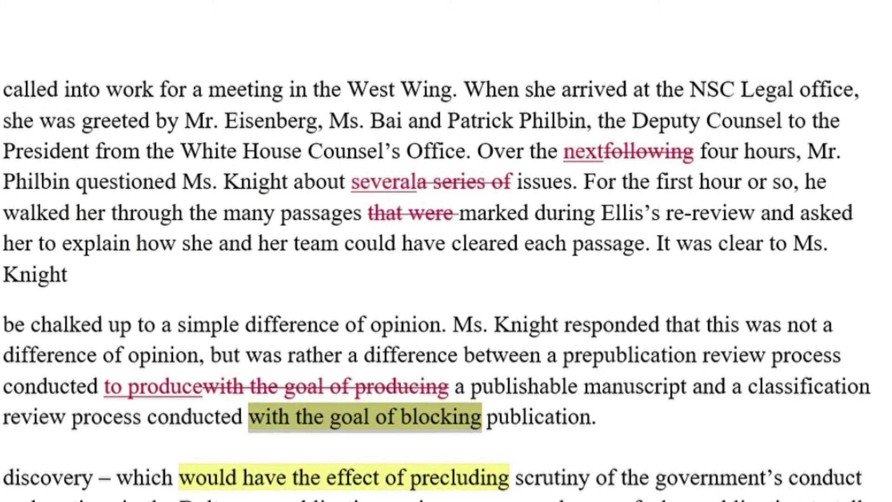
key(Return)
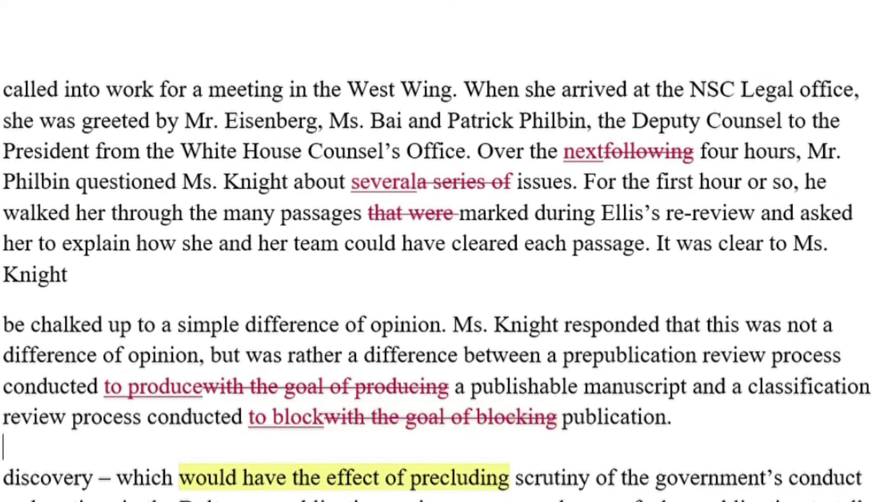
key(Return)
Step: Cut "that have been", replace "take issue with" with "object to", and cut "obviously" in the letter's closing paragraphs
scroll(446, 251, down, 3)
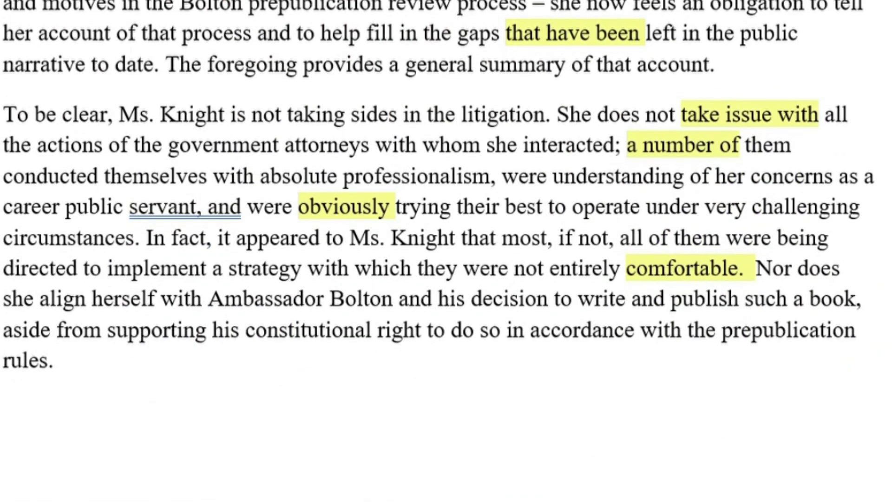
key(Return)
key(alt+r)
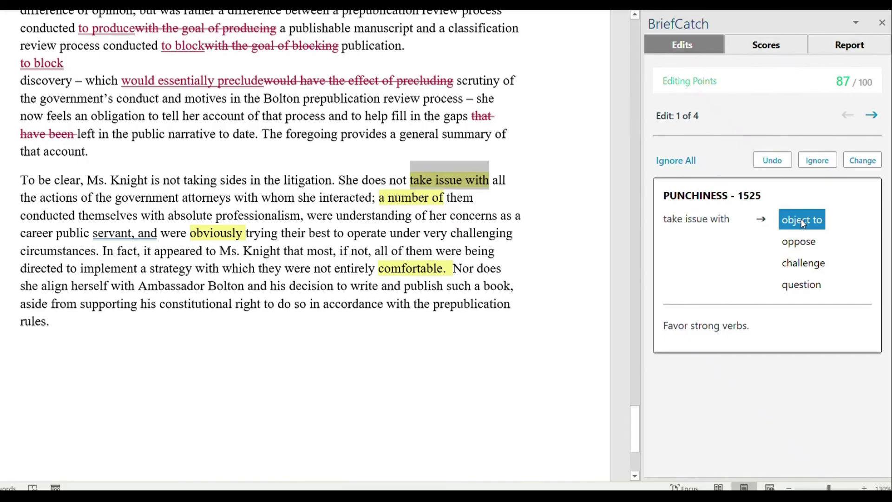
click(861, 159)
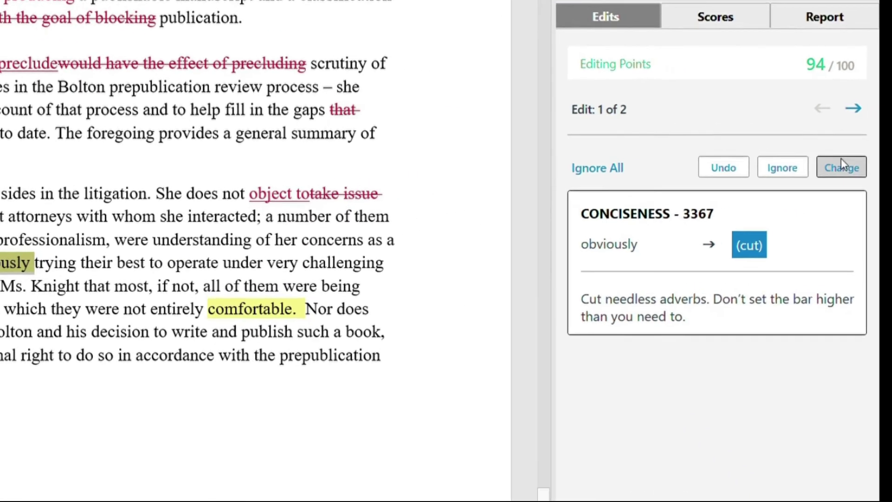
click(841, 161)
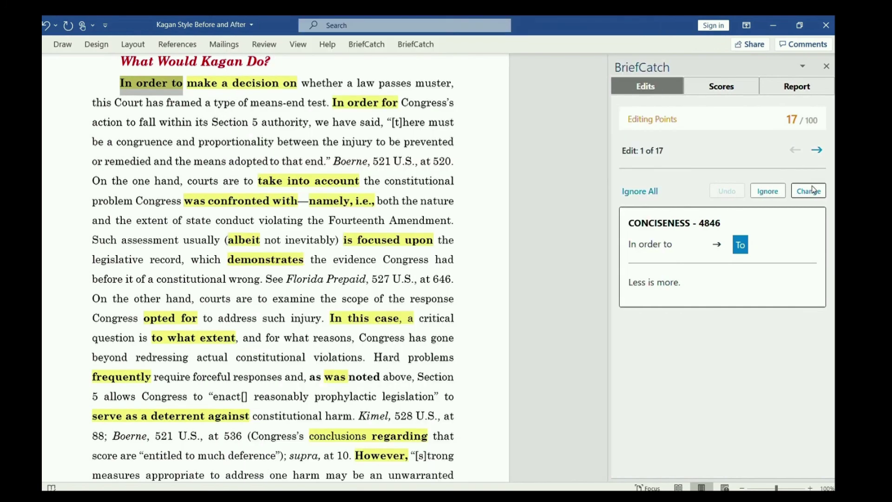
Step: In the Kagan style document, replace "In order to make a decision on" with "To decide", "In order for" with "For", and "take into account" with "consider"
click(811, 191)
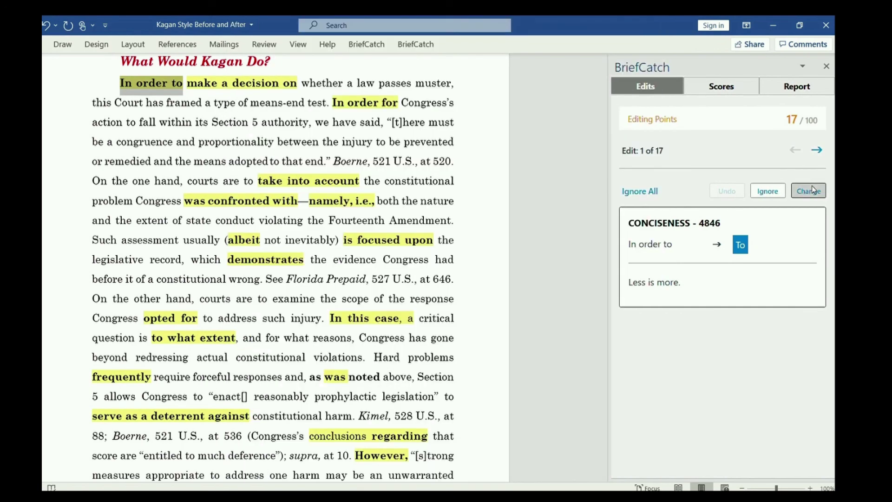
click(812, 191)
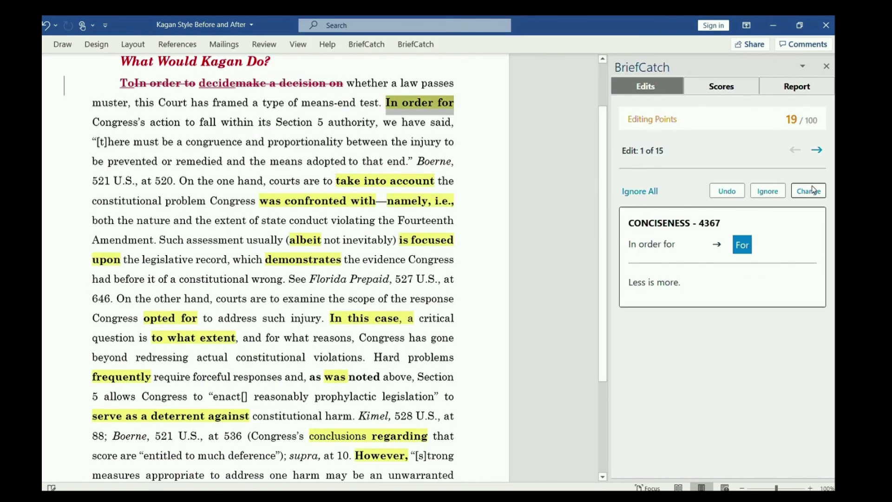
click(812, 191)
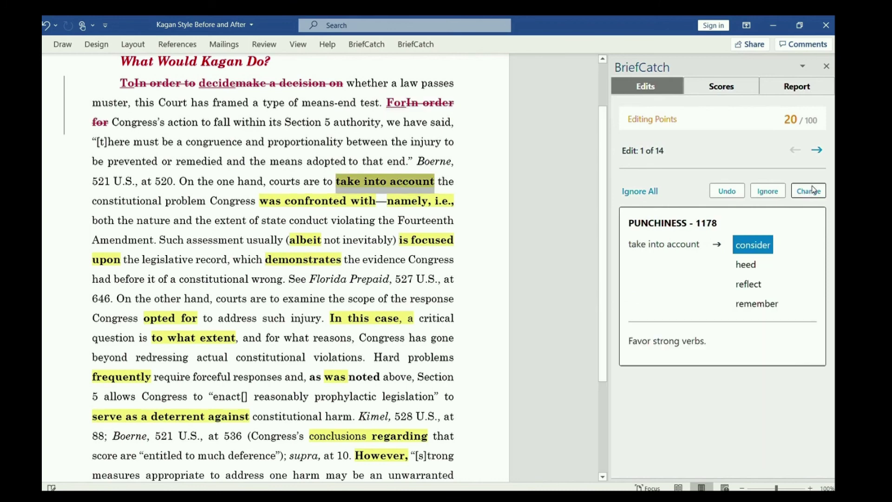
click(813, 190)
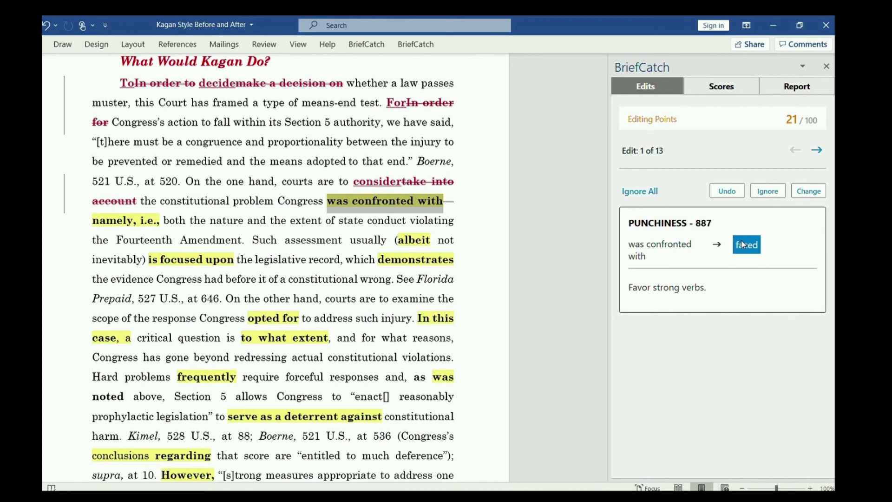
Step: Replace "was confronted with" with "faced", cut "namely, i.e.,", and change "albeit" to "though" and "is focused upon" to "focuses on"
click(742, 244)
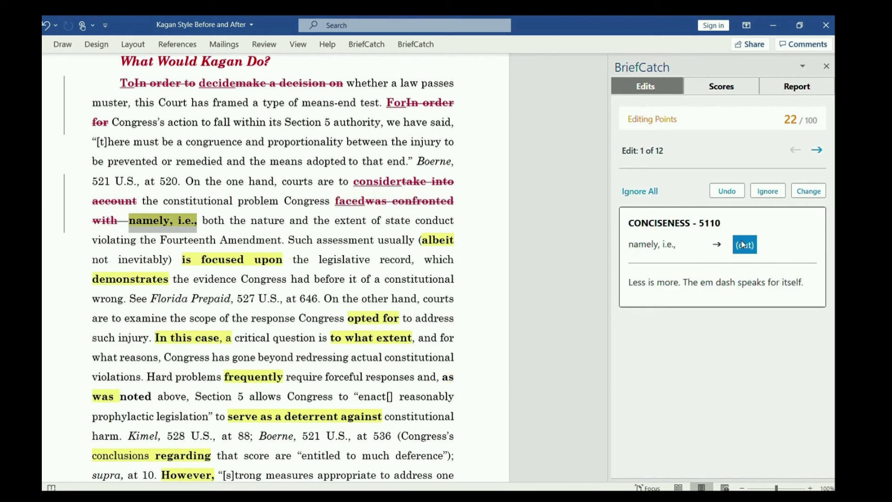
click(742, 244)
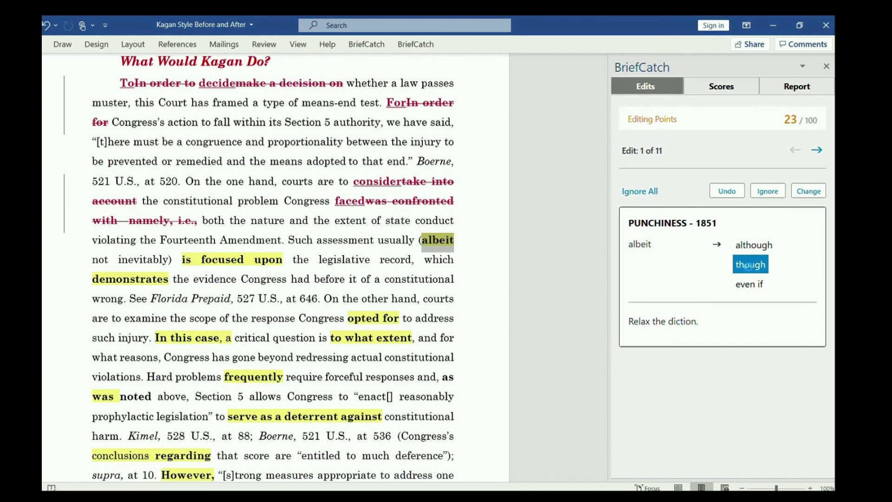
click(746, 265)
click(746, 249)
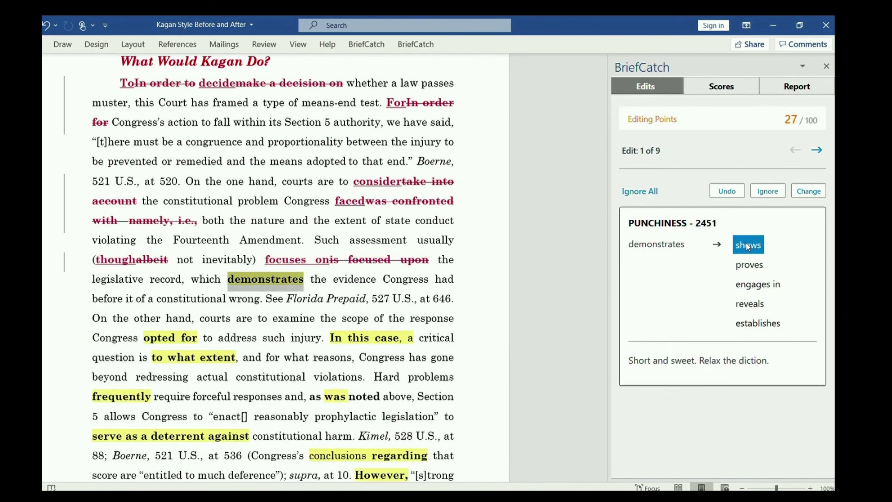
Step: Replace "demonstrates" with "shows", "opted for" with "chose", "In this case, a" with "Here, a", and "to what extent" with "how far"
click(747, 247)
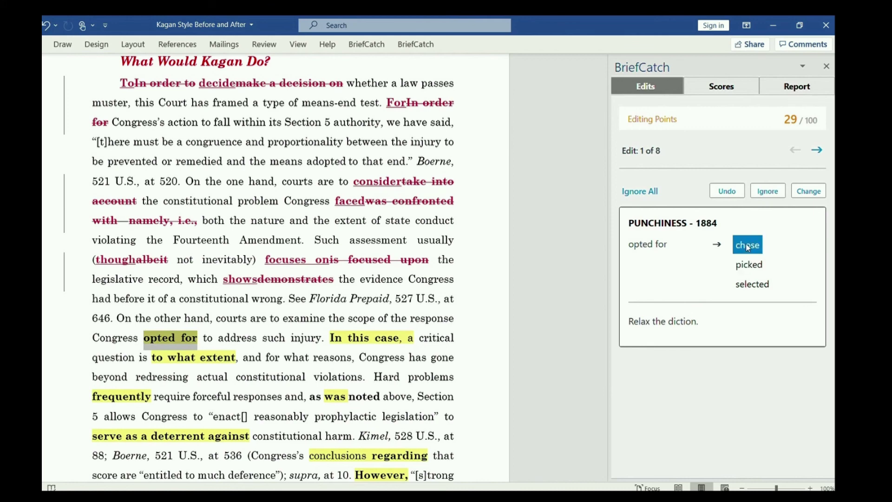
click(748, 247)
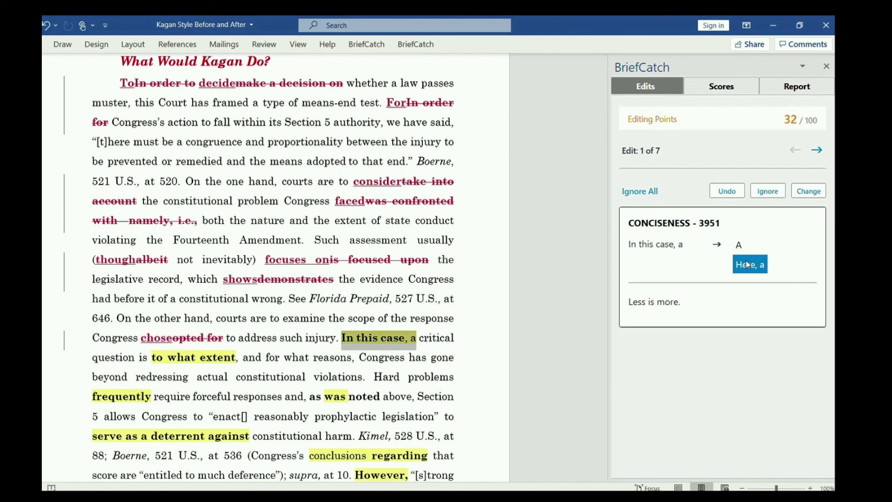
click(748, 264)
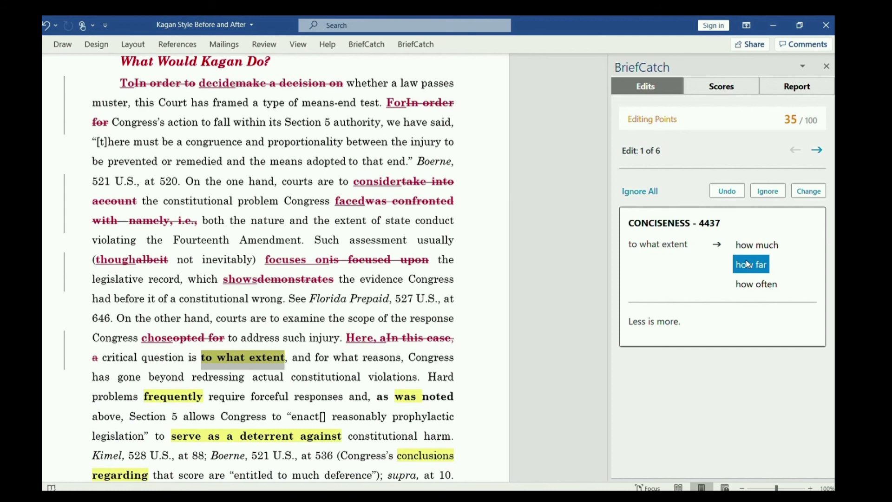
click(747, 264)
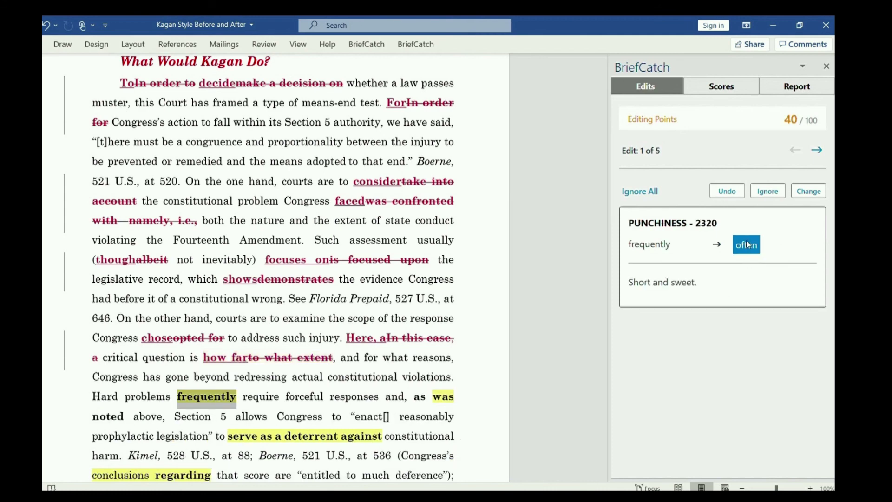
Step: Replace "frequently" with "often", cut "was" from "as was noted", and change "serve as a deterrent against" to "deter"
click(747, 245)
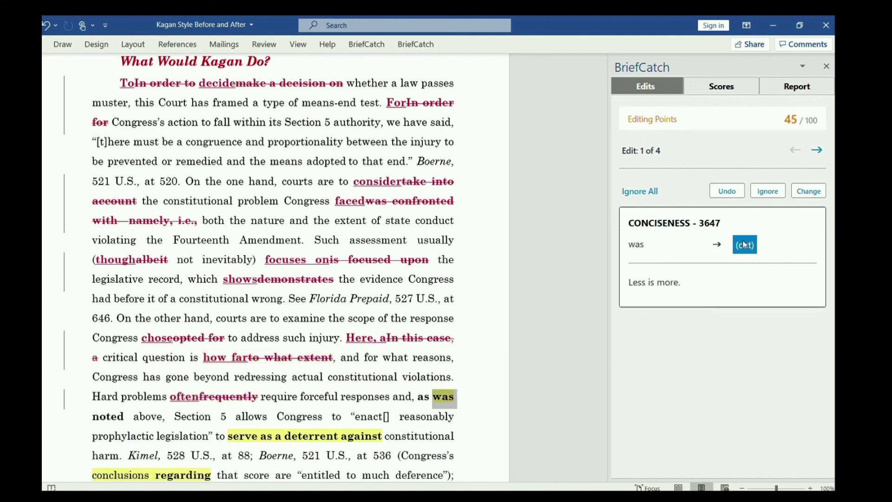
click(745, 245)
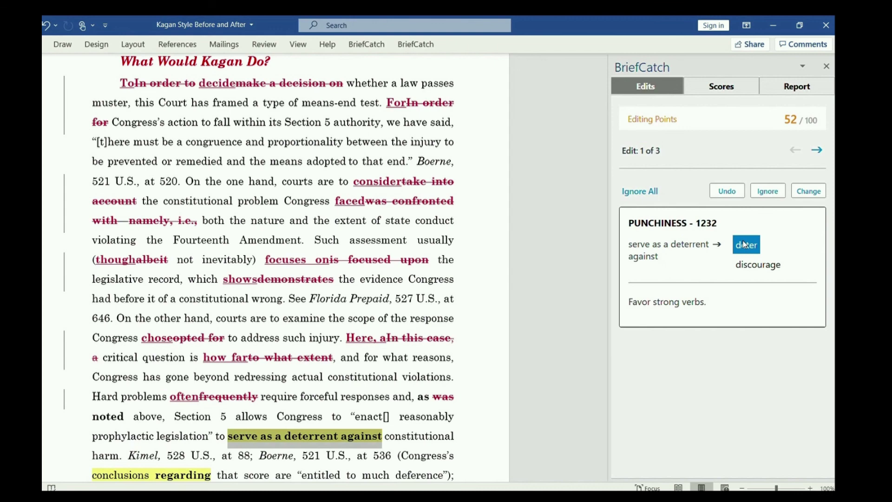
click(745, 245)
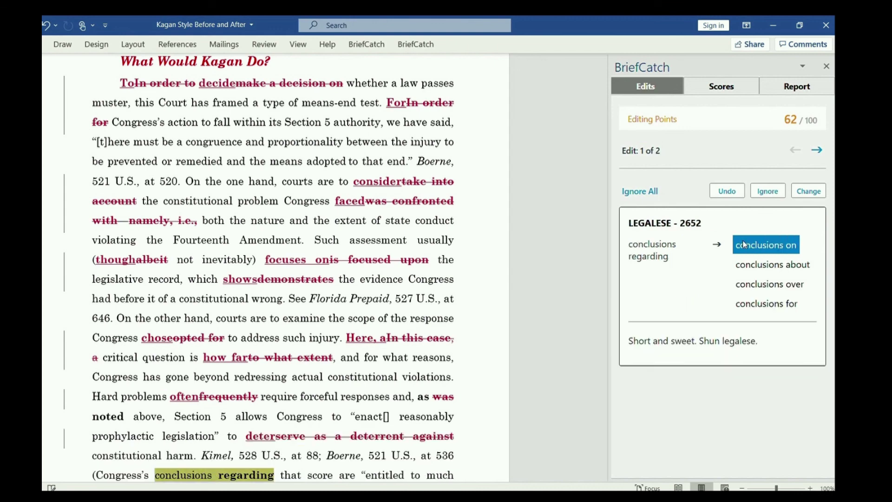
Step: Replace "conclusions regarding" with "conclusions on" and the sentence opener "However," with "But"
click(767, 244)
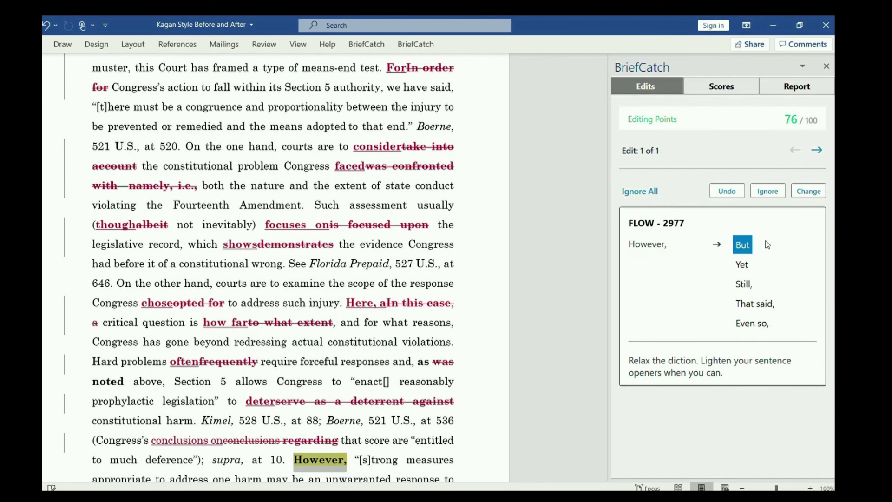
click(739, 244)
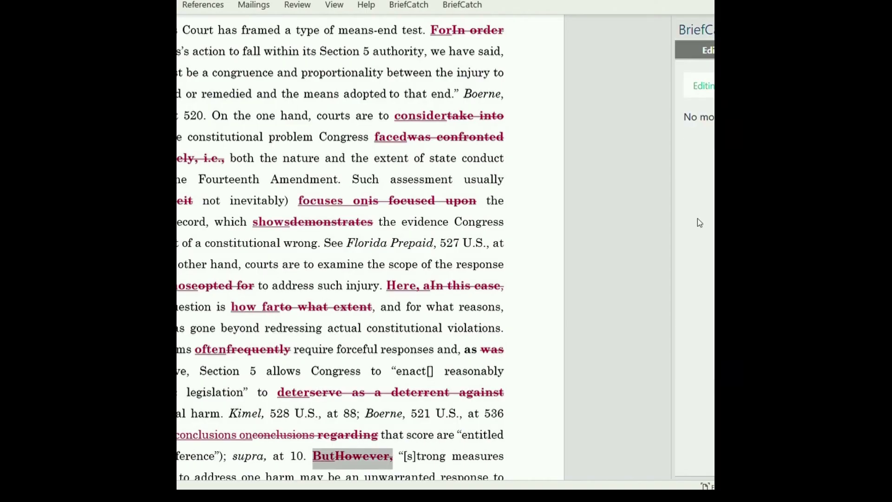
click(442, 66)
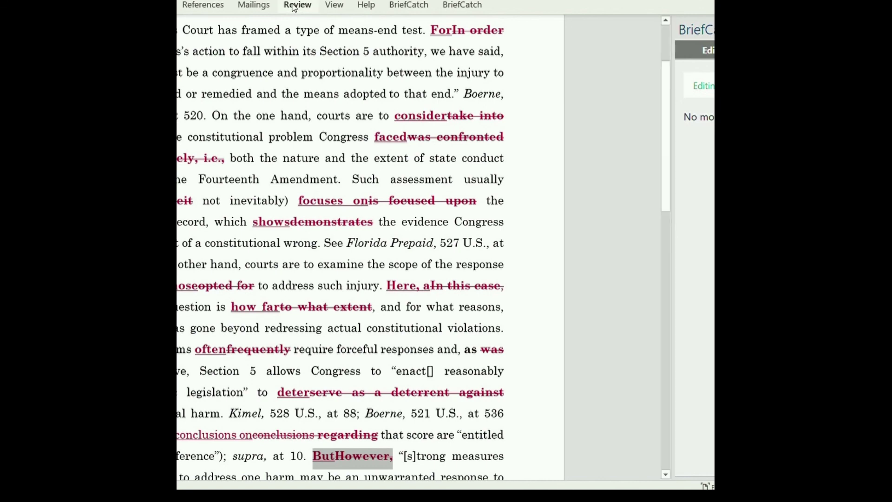